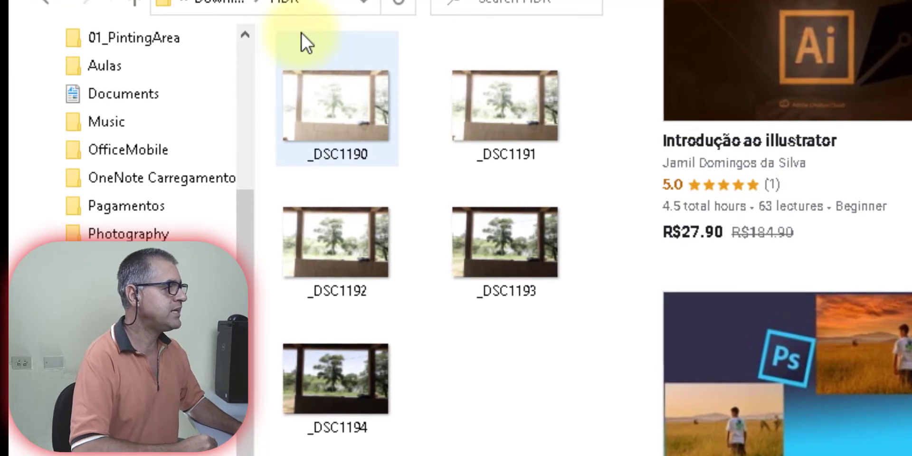
# - Select the first exposure, _DSC1190, in the HDR folder
pyautogui.click(333, 99)
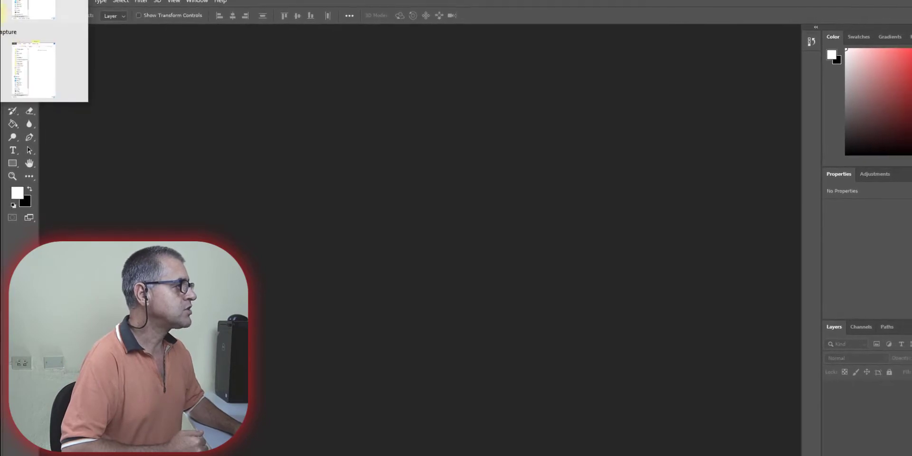
# - Select all five exposures in the HDR folder and drop them onto Photoshop
pyautogui.click(38, 8)
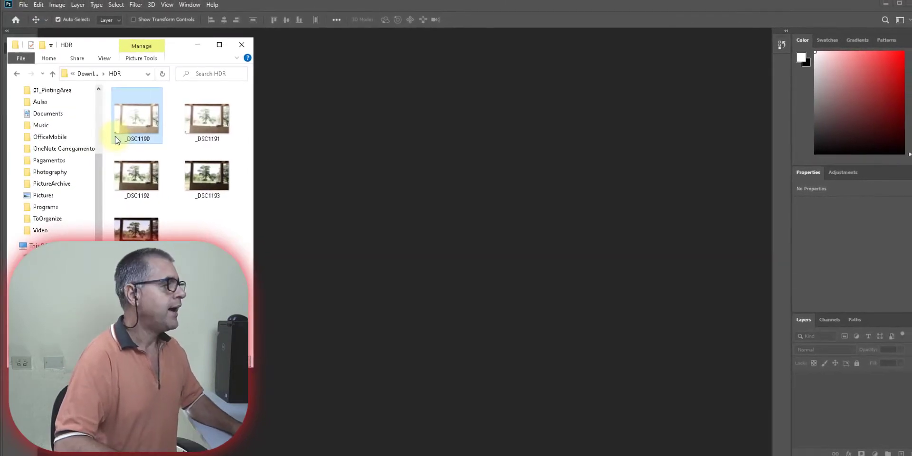
pyautogui.hotkey('ctrl', 'a')
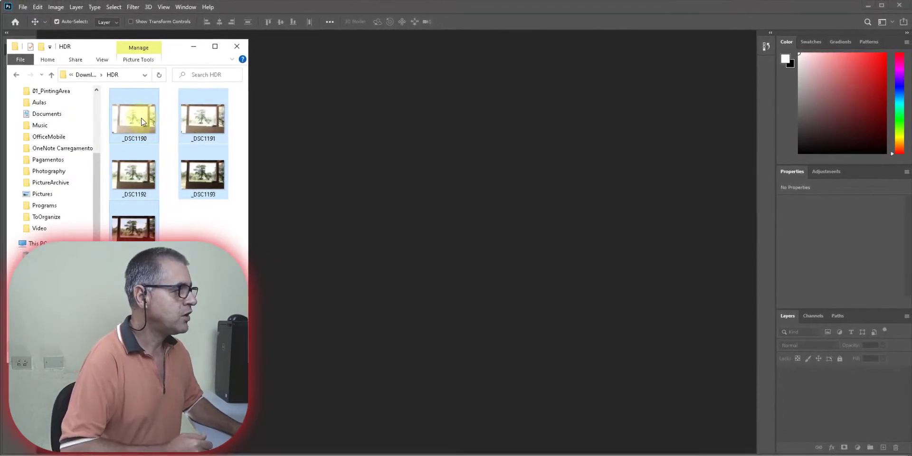
pyautogui.moveTo(134, 175); pyautogui.dragTo(412, 209)
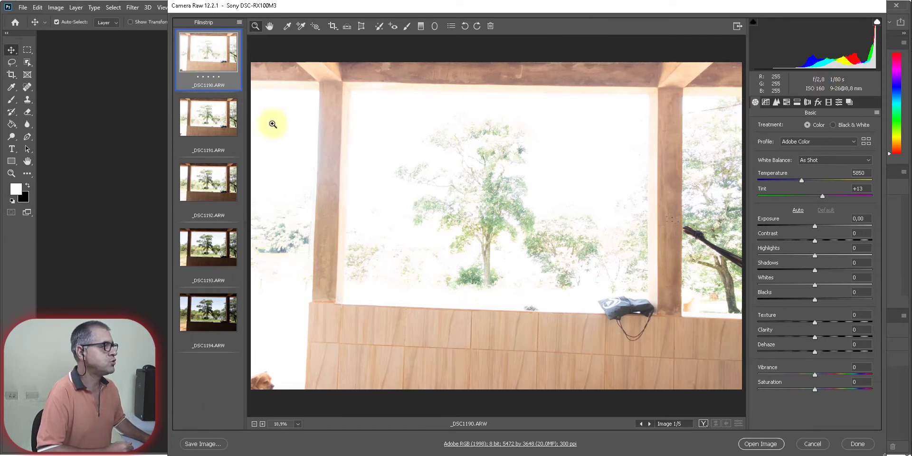
# - Compare exposures _DSC1190 through _DSC1194 in the filmstrip, then bring up Workflow Options
pyautogui.click(209, 119)
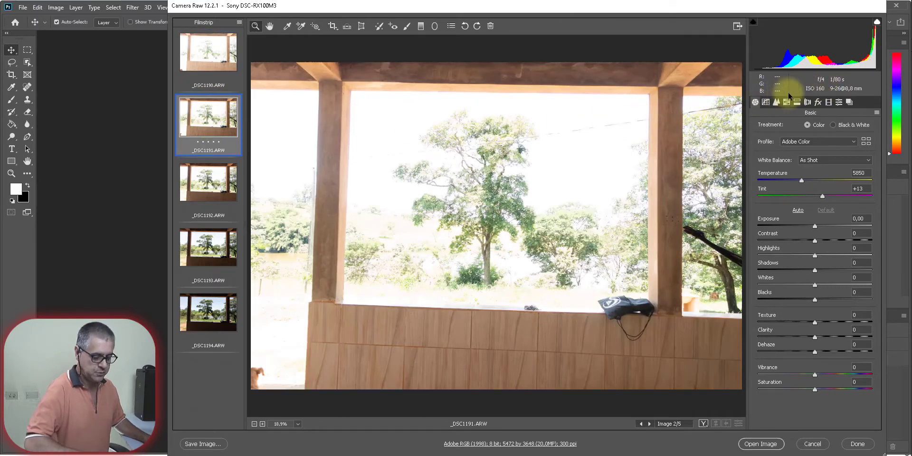
pyautogui.press('Down')
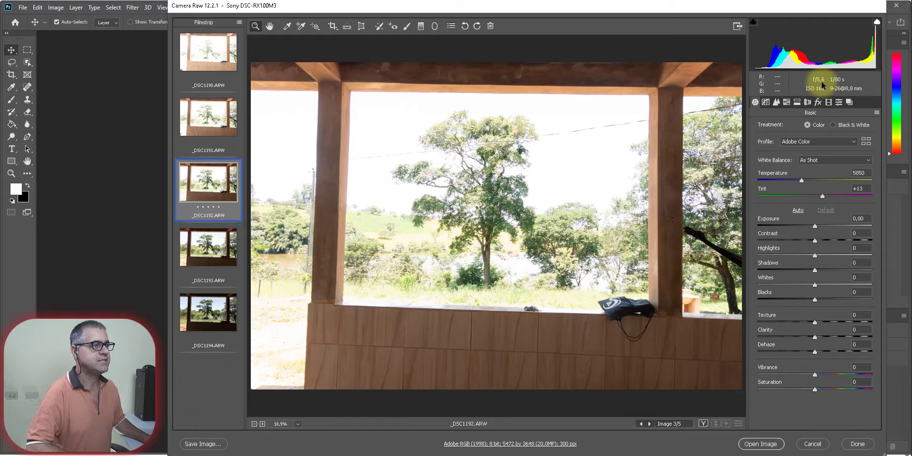
pyautogui.press('Down')
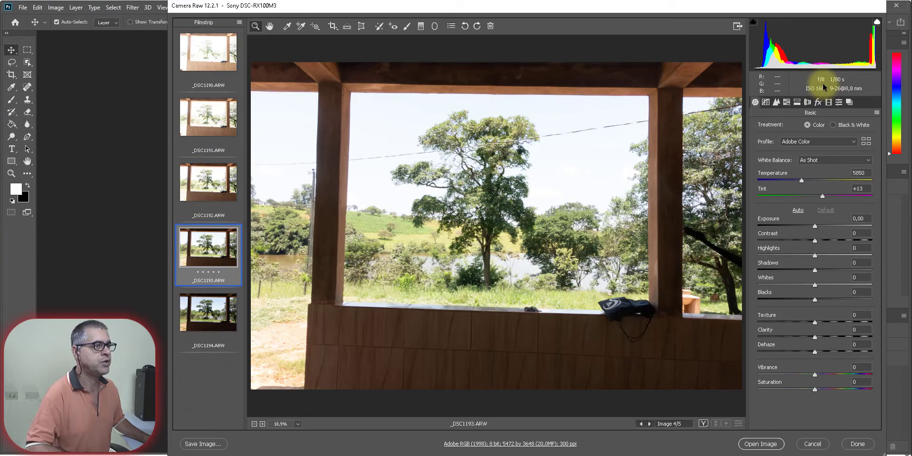
pyautogui.press('Down')
pyautogui.press('Up')
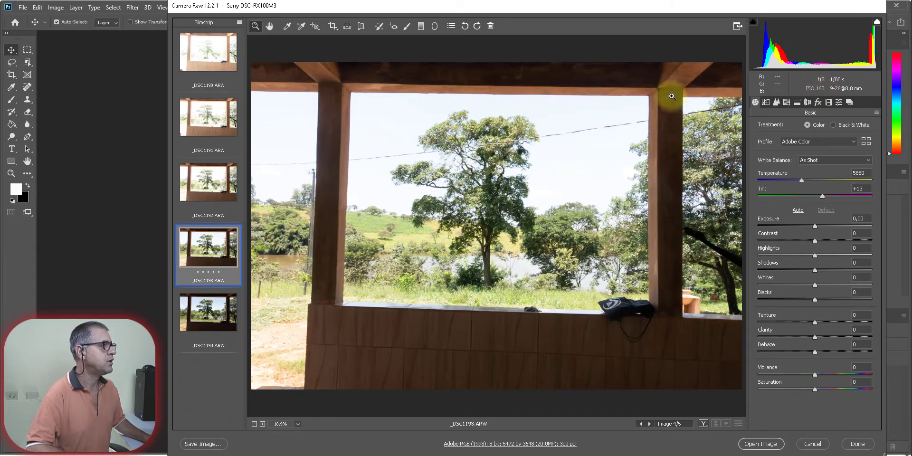
pyautogui.press('Home')
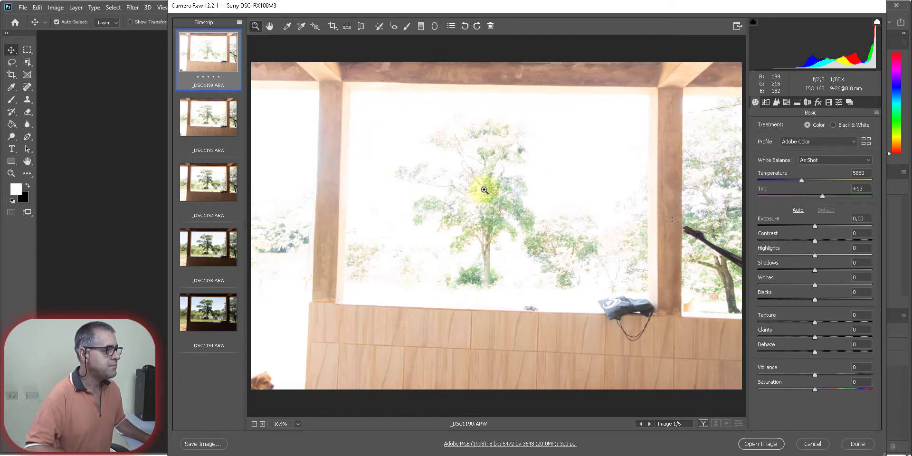
pyautogui.click(209, 319)
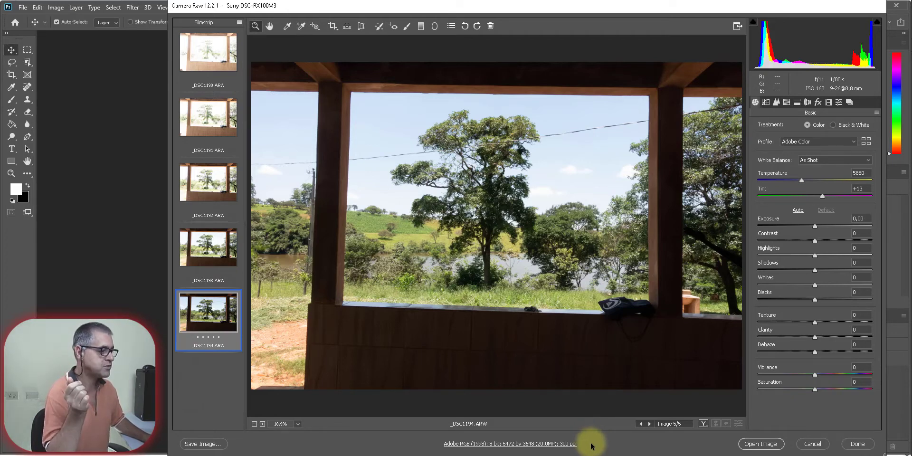
pyautogui.click(543, 444)
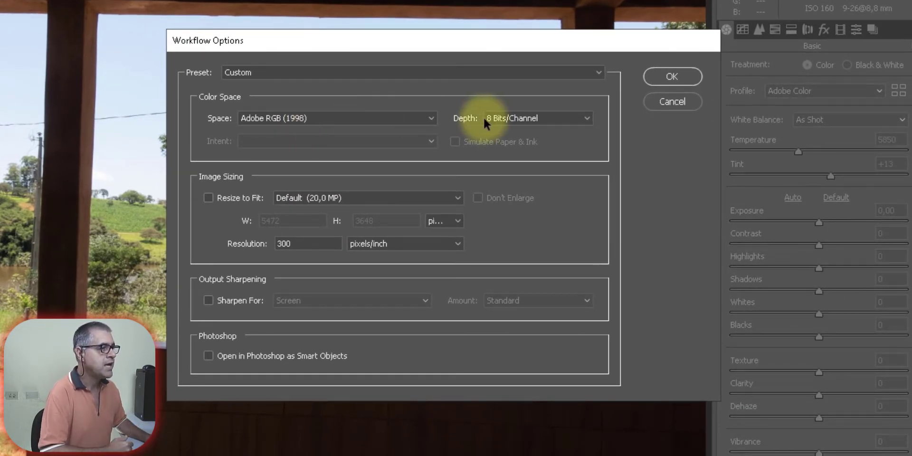
# - Set output depth to 16 Bits/Channel with Smart Objects enabled, and confirm
pyautogui.click(578, 118)
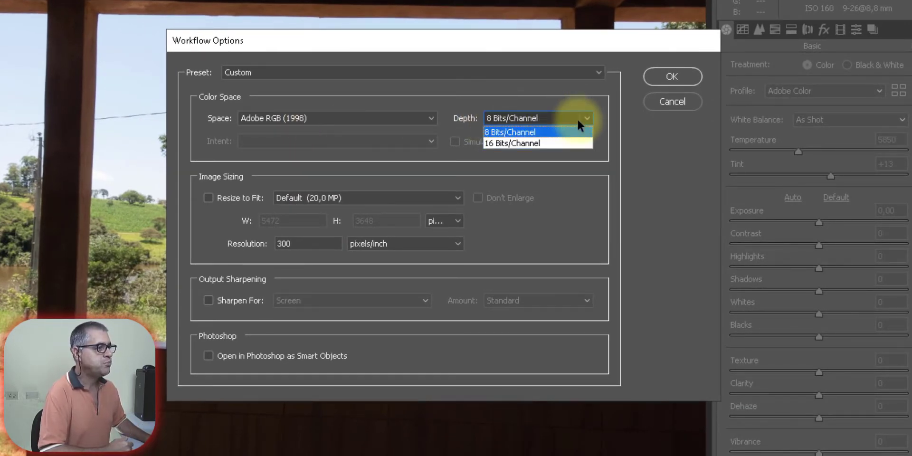
pyautogui.click(553, 142)
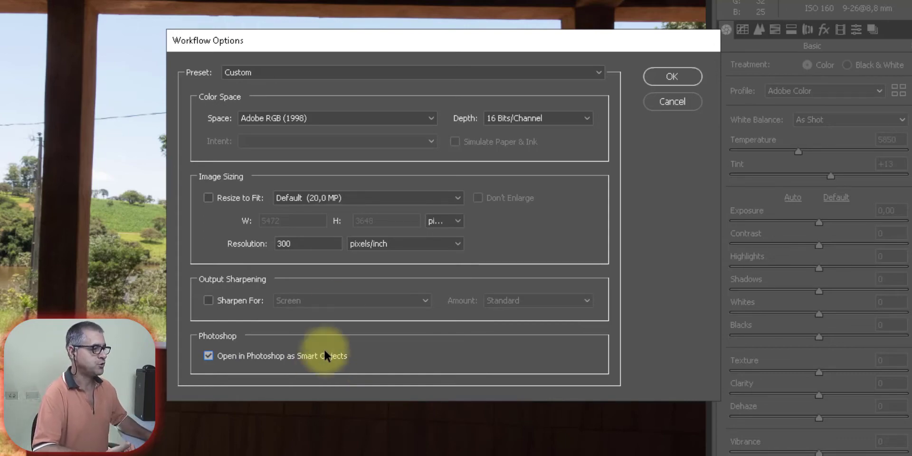
pyautogui.click(670, 76)
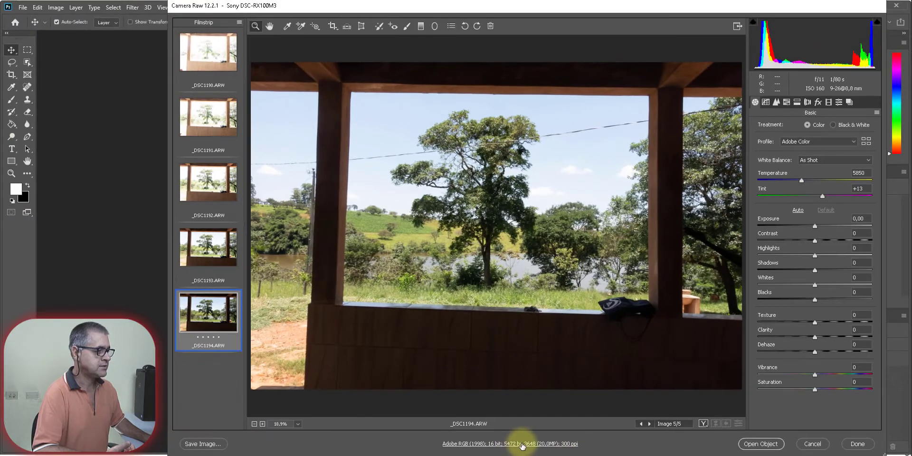
# - Select all five filmstrip exposures and choose Merge to HDR
pyautogui.click(204, 58)
pyautogui.hotkey('ctrl', 'a')
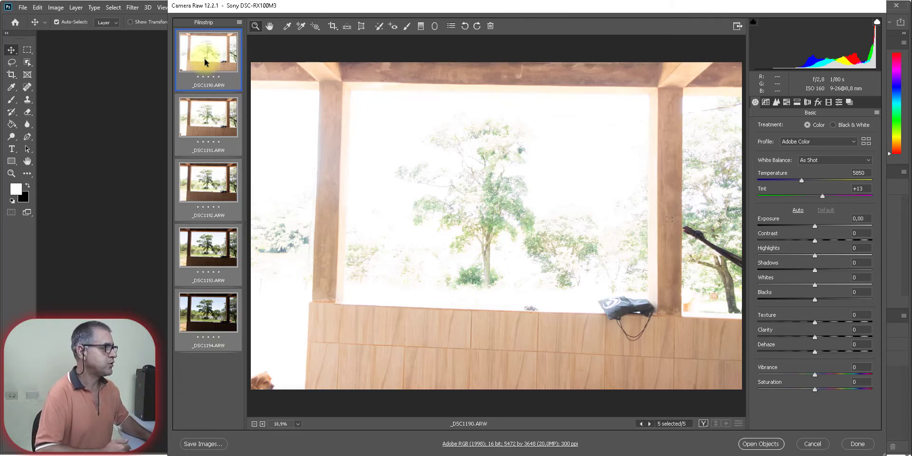
pyautogui.rightClick(216, 48)
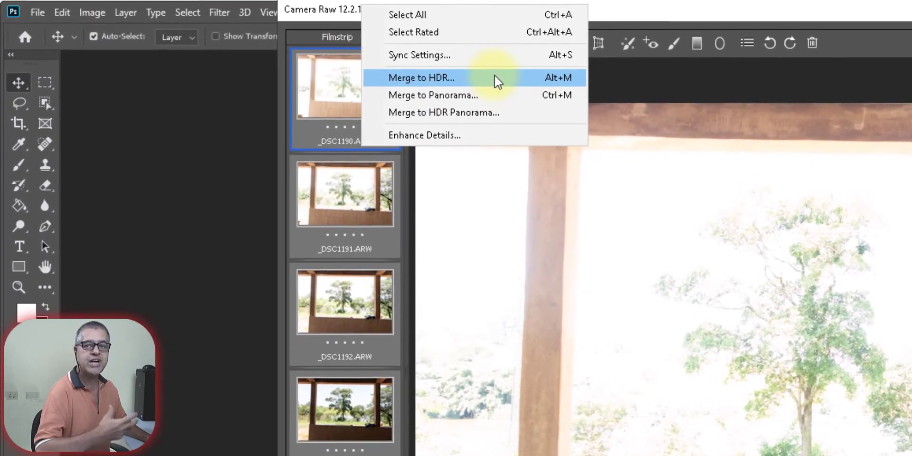
pyautogui.click(493, 77)
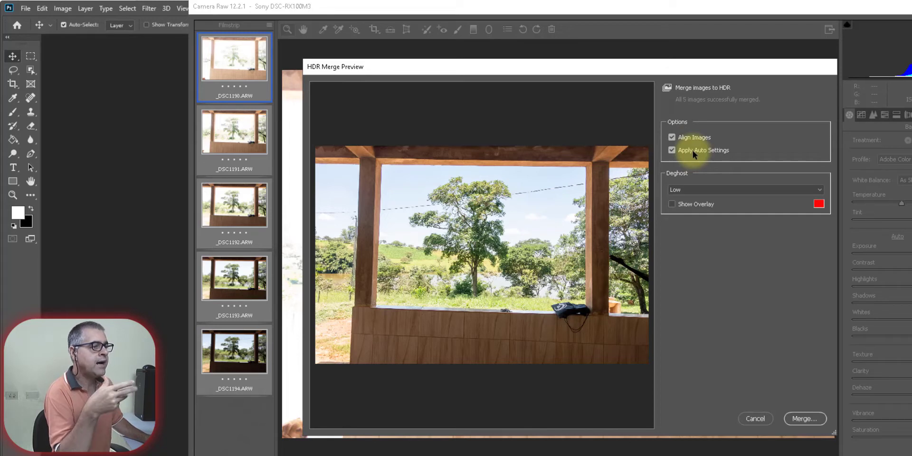
# - Keep Deghost at Low and run the HDR merge
pyautogui.click(694, 190)
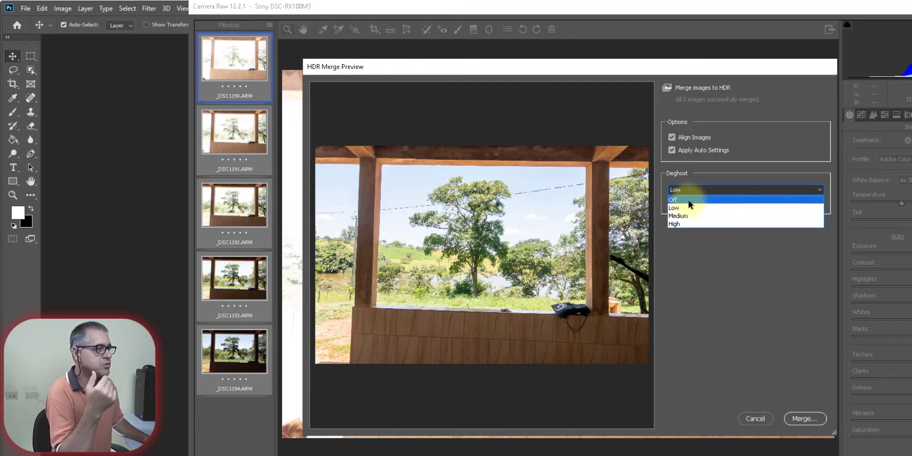
pyautogui.click(689, 209)
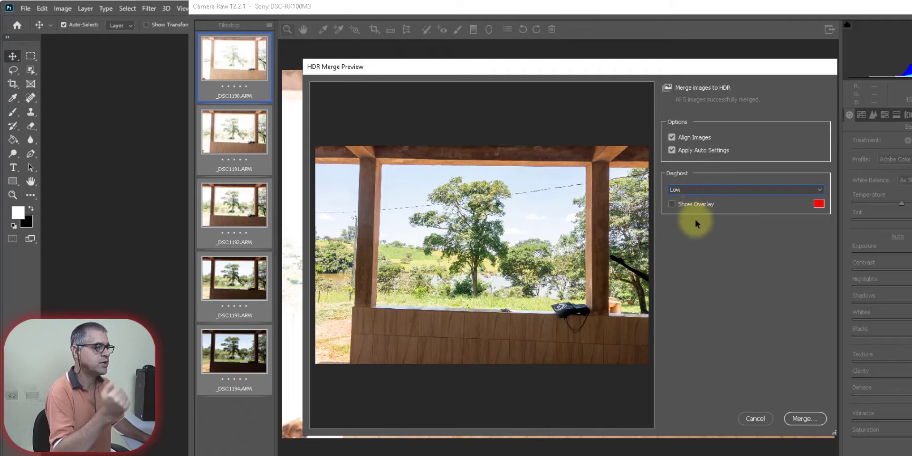
pyautogui.click(805, 419)
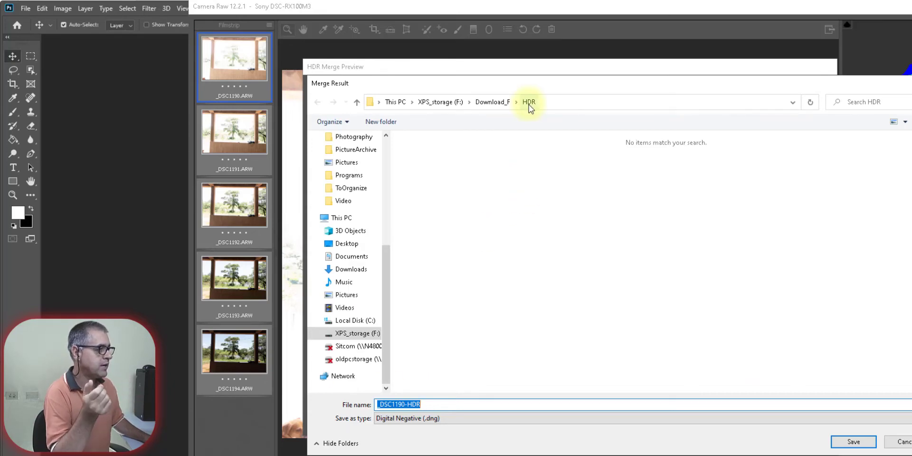
# - Save the merge as _DSC1190-HDR in Digital Negative (.dng) format
pyautogui.click(505, 417)
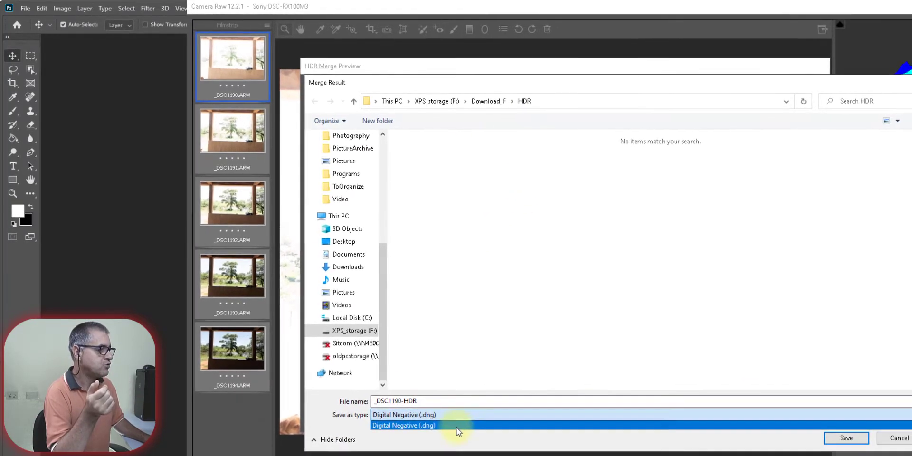
pyautogui.click(456, 427)
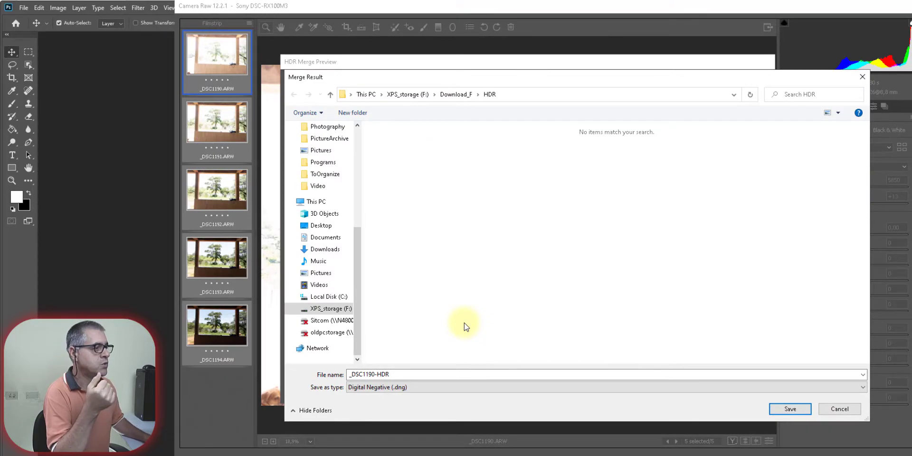
pyautogui.click(777, 410)
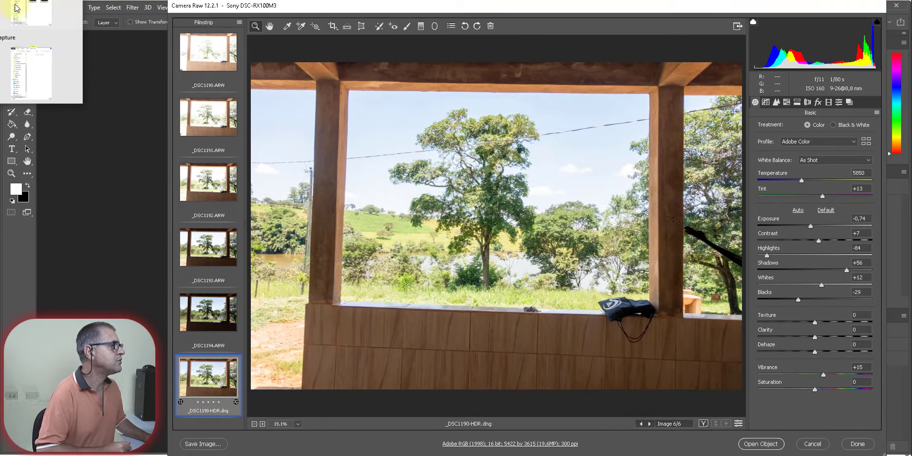
# - Locate _DSC1190-HDR in the HDR folder, then zoom into the preview and return to Fit in View
pyautogui.click(17, 7)
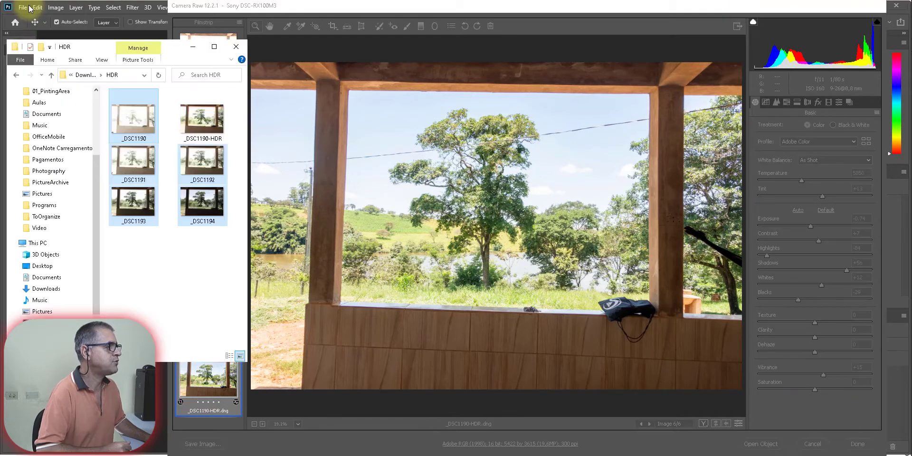
pyautogui.click(210, 124)
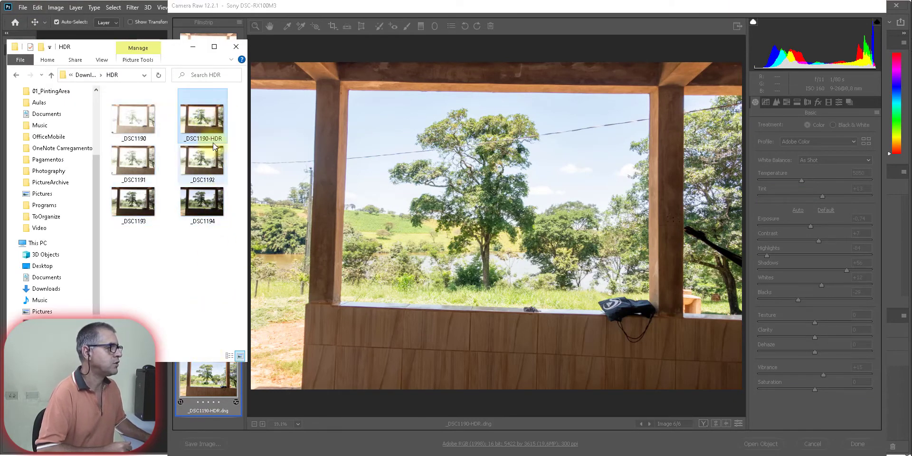
pyautogui.click(408, 207)
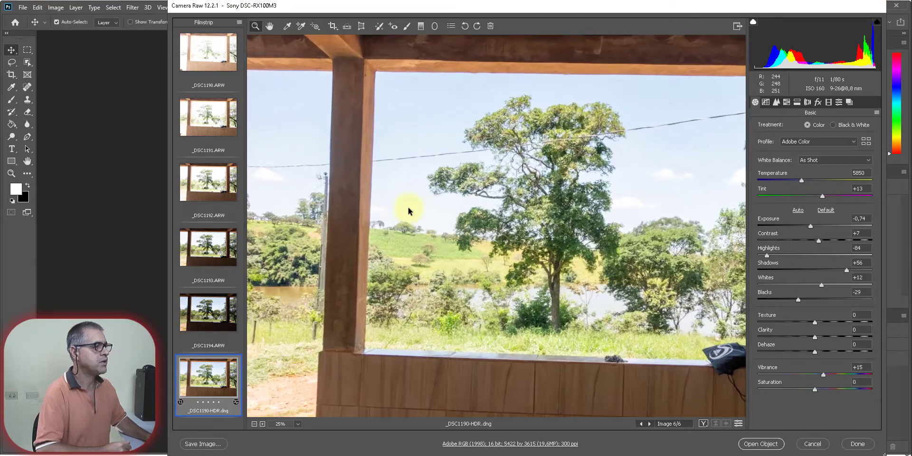
pyautogui.click(408, 207)
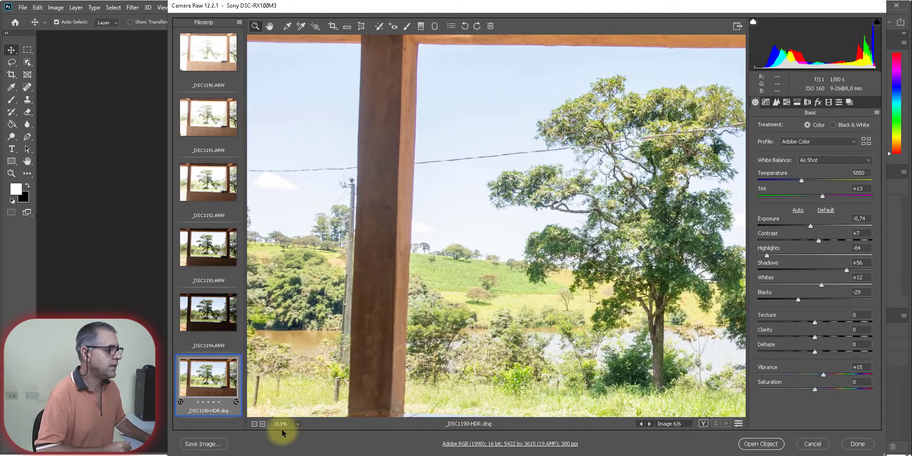
pyautogui.click(283, 424)
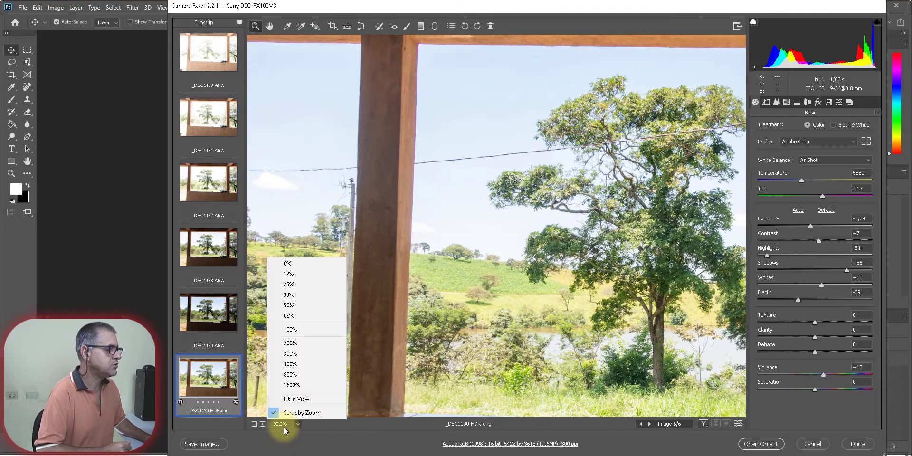
pyautogui.click(306, 398)
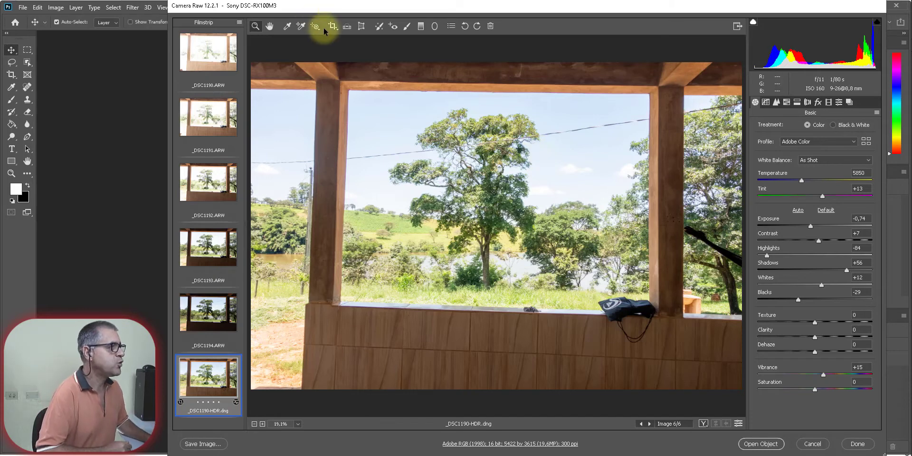
# - Straighten along the wall top, crop to 5217 by 3478, and nudge Exposure to +0.50
pyautogui.click(348, 27)
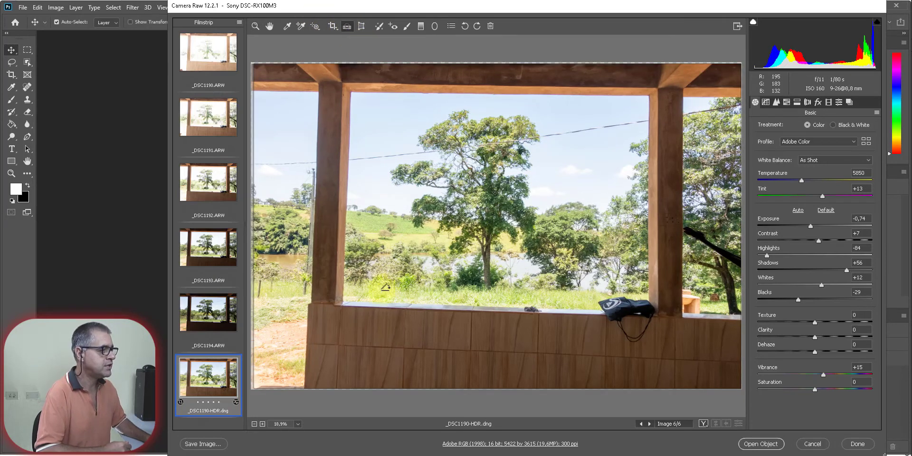
pyautogui.moveTo(362, 305); pyautogui.dragTo(565, 311)
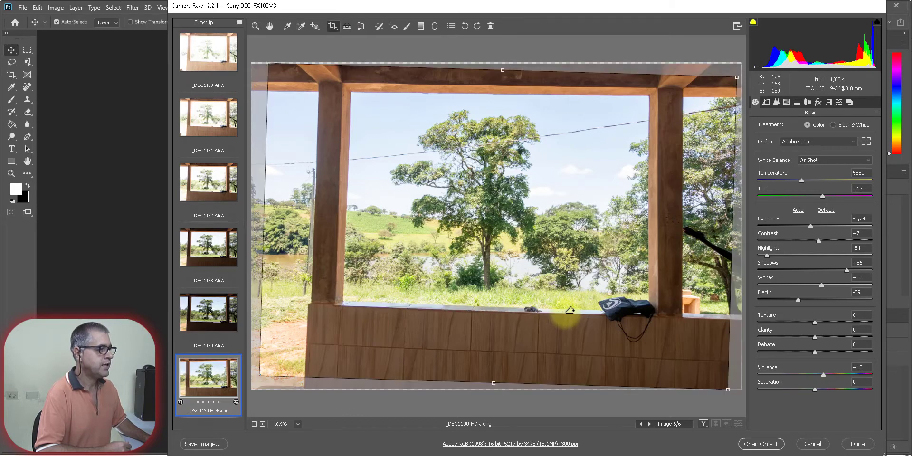
pyautogui.press('Return')
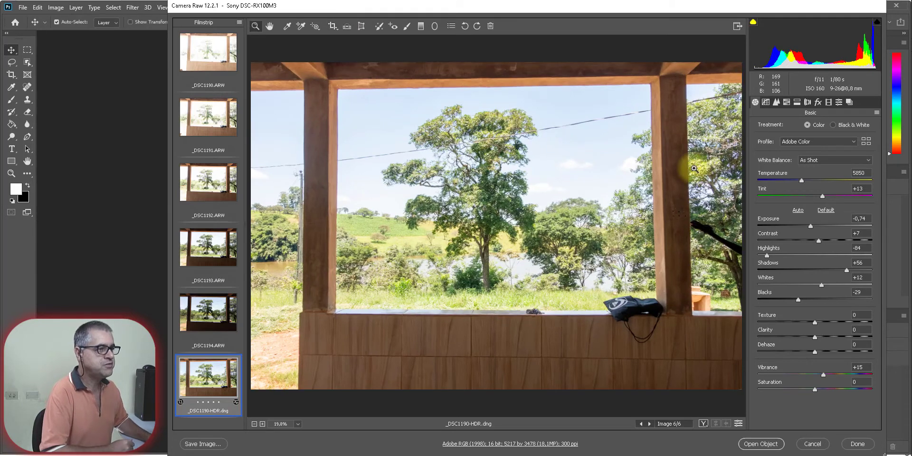
pyautogui.moveTo(810, 226)
pyautogui.mouseDown()
pyautogui.moveTo(788, 236)
pyautogui.moveTo(817, 230)
pyautogui.mouseUp()
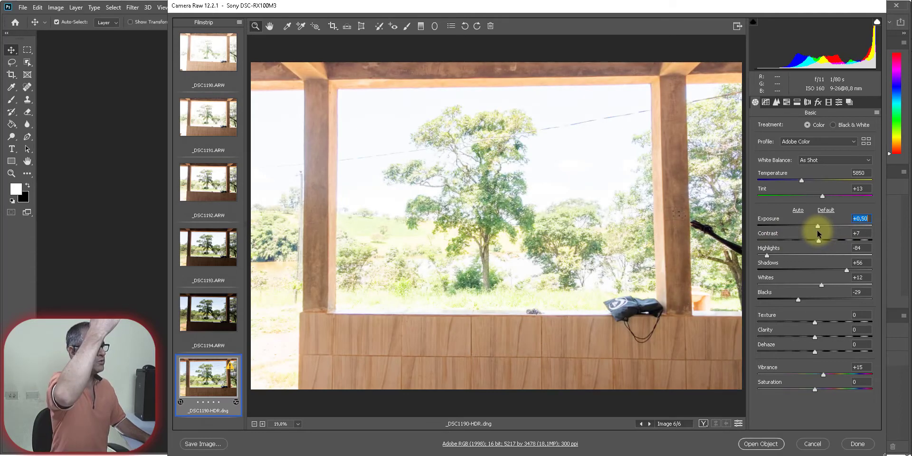
# - Set Exposure 0.00, Contrast +12, Shadows +35, Blacks -28 and Clarity +29
pyautogui.press('Tab')
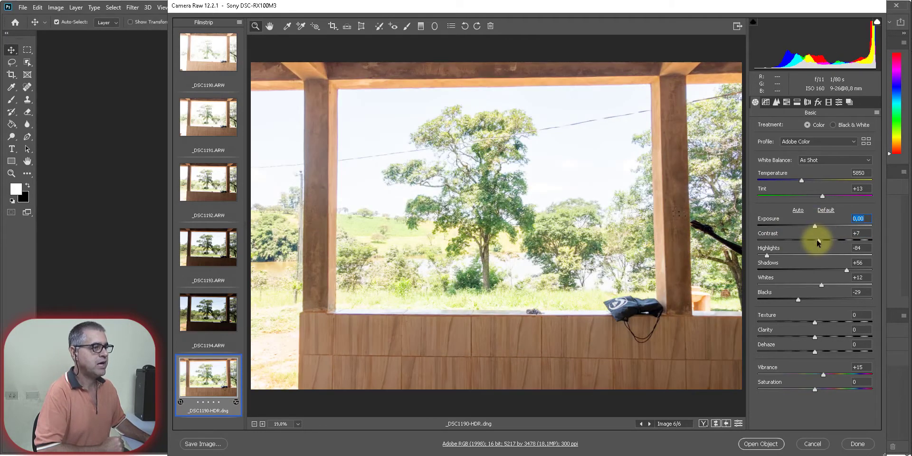
pyautogui.moveTo(816, 240)
pyautogui.mouseDown()
pyautogui.moveTo(763, 250)
pyautogui.moveTo(790, 256)
pyautogui.moveTo(747, 265)
pyautogui.moveTo(784, 259)
pyautogui.moveTo(771, 260)
pyautogui.mouseUp()
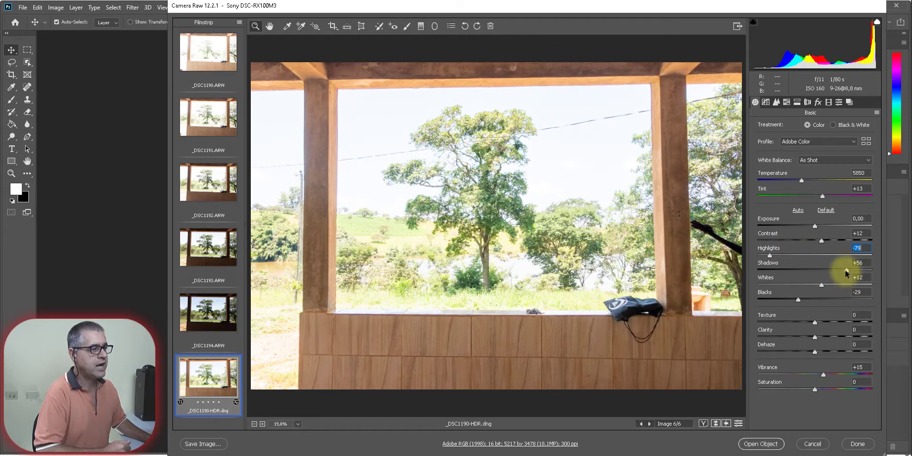
pyautogui.moveTo(845, 268)
pyautogui.mouseDown()
pyautogui.moveTo(819, 271)
pyautogui.moveTo(832, 273)
pyautogui.mouseUp()
pyautogui.moveTo(797, 302)
pyautogui.mouseDown()
pyautogui.moveTo(811, 300)
pyautogui.moveTo(786, 300)
pyautogui.moveTo(802, 300)
pyautogui.mouseUp()
pyautogui.moveTo(817, 336)
pyautogui.mouseDown()
pyautogui.moveTo(813, 326)
pyautogui.moveTo(828, 326)
pyautogui.moveTo(830, 340)
pyautogui.moveTo(811, 353)
pyautogui.moveTo(828, 374)
pyautogui.mouseUp()
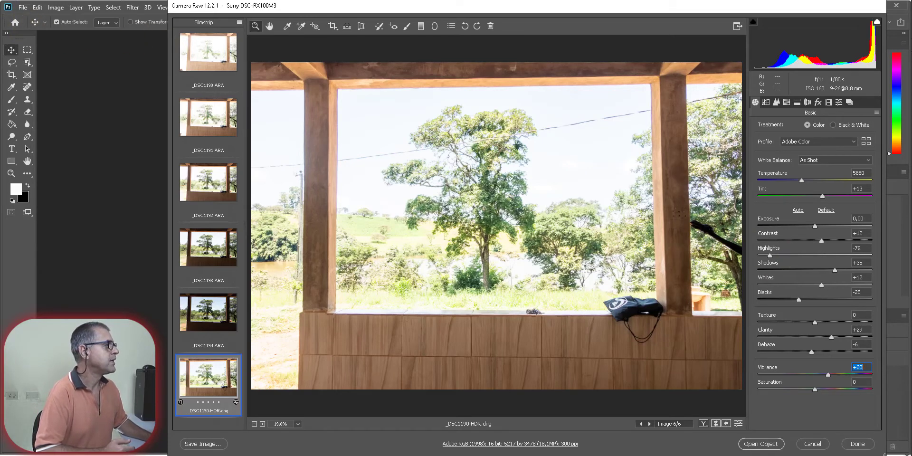
# - Check the HDR folder, then zoom in and fit the whole photo back in view
pyautogui.click(14, 14)
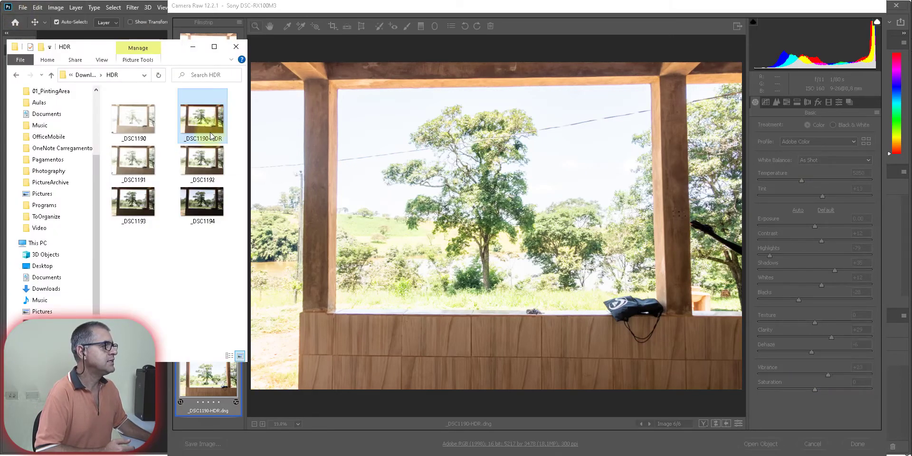
pyautogui.click(537, 141)
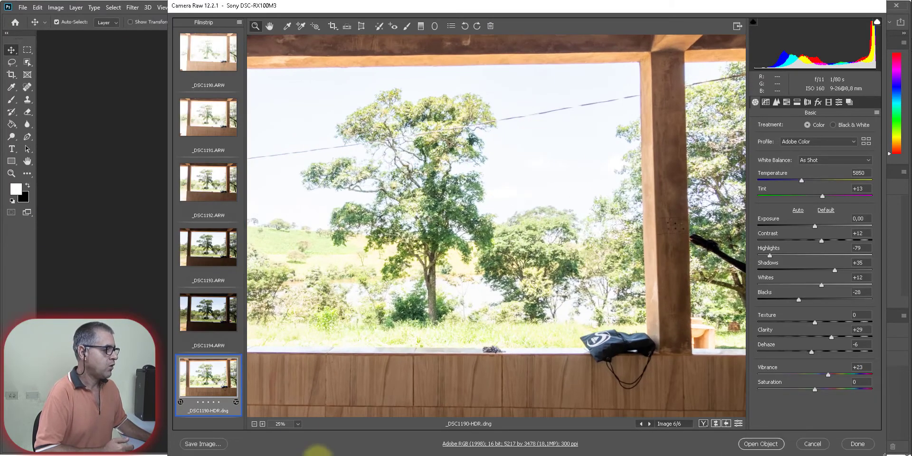
pyautogui.click(298, 423)
pyautogui.click(312, 400)
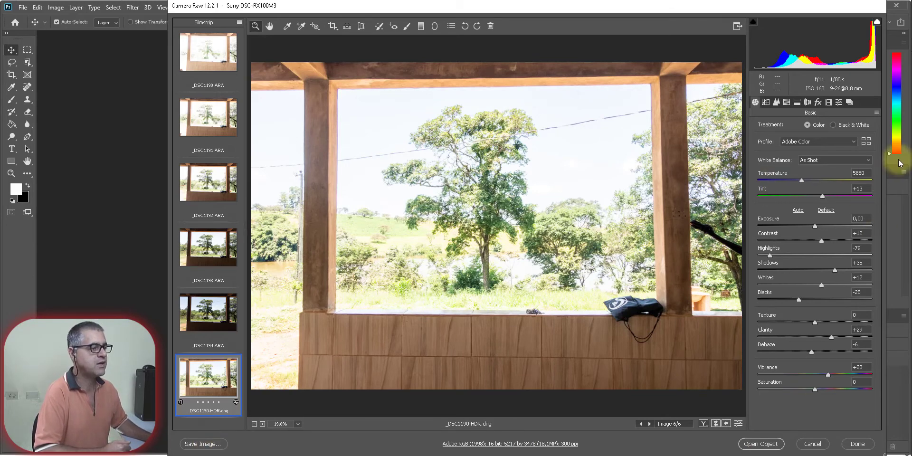
# - Place the retuned HDR photo in Photoshop as 16-bit smart object document _DSC1190-HDR-1
pyautogui.click(762, 444)
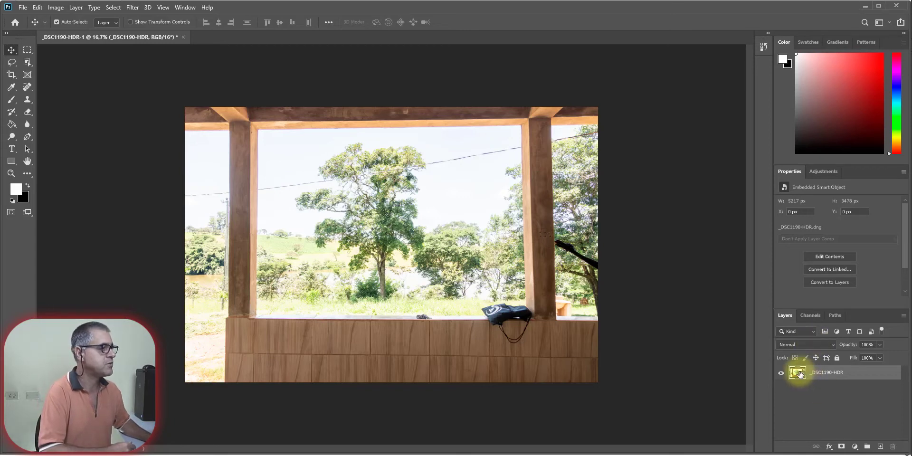
# - Reopen the smart object in Camera Raw, darken its Exposure, and browse the adjustment panels
pyautogui.doubleClick(800, 373)
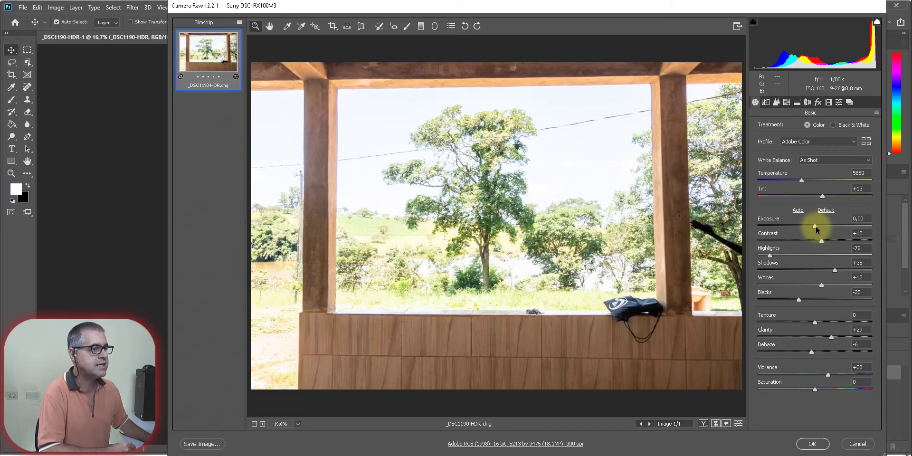
pyautogui.moveTo(815, 228); pyautogui.dragTo(811, 229)
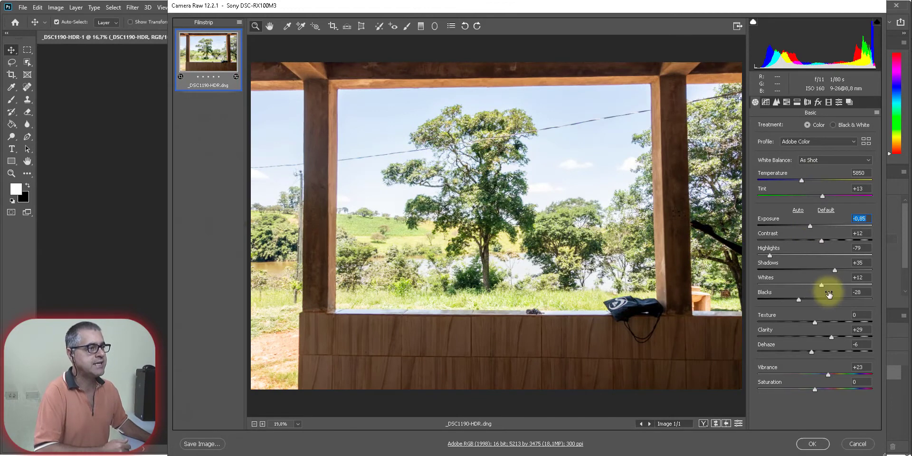
pyautogui.click(776, 103)
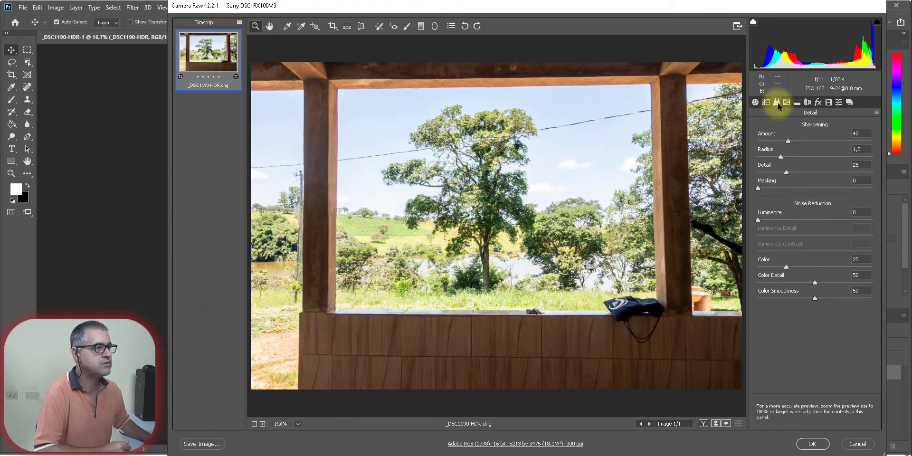
pyautogui.click(786, 102)
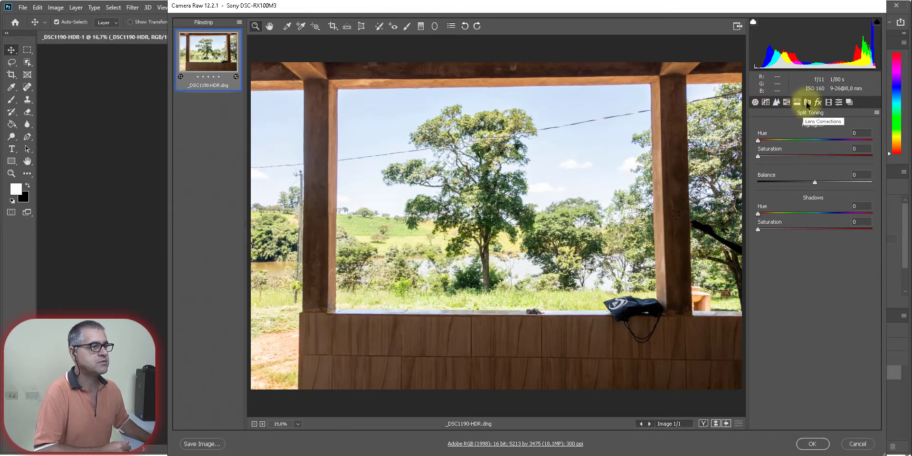
pyautogui.click(807, 102)
# - Raise HSL saturation of Blues to +49 and Aquas to +21
pyautogui.click(796, 101)
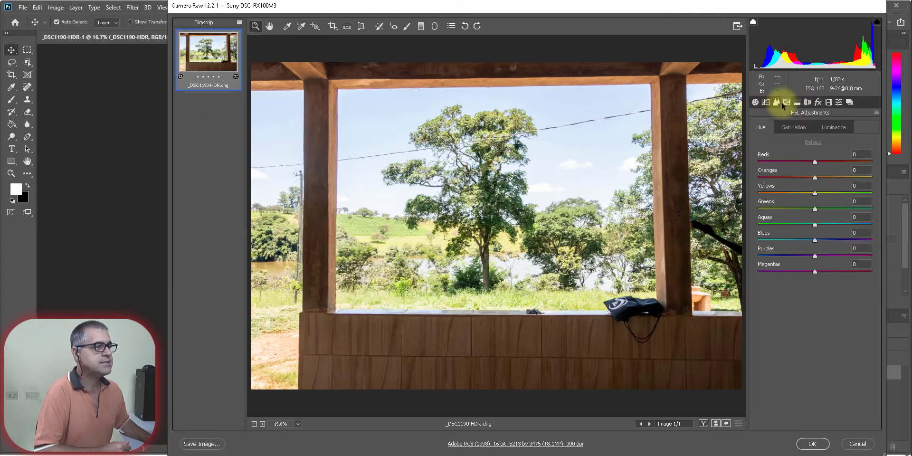
pyautogui.click(806, 127)
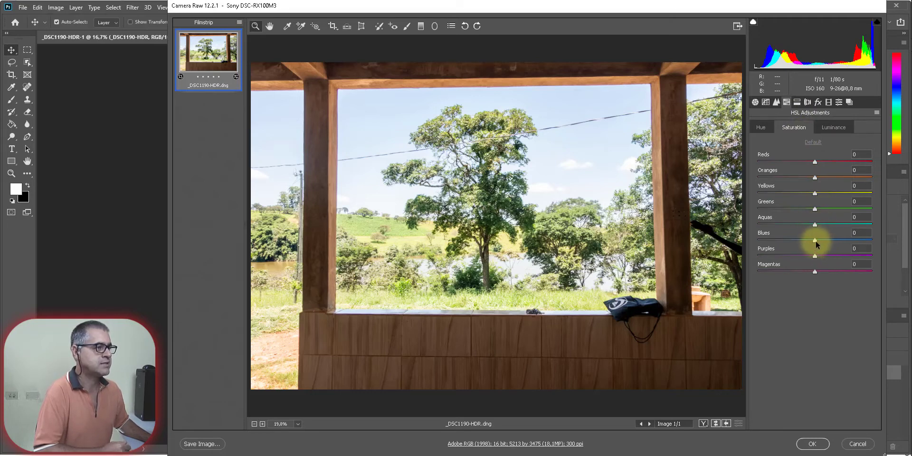
pyautogui.moveTo(814, 240); pyautogui.dragTo(844, 239)
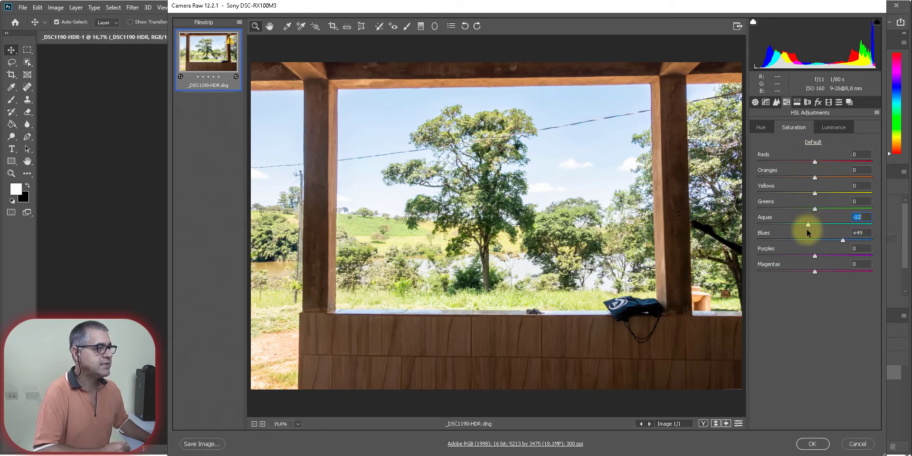
pyautogui.moveTo(821, 230); pyautogui.dragTo(823, 230)
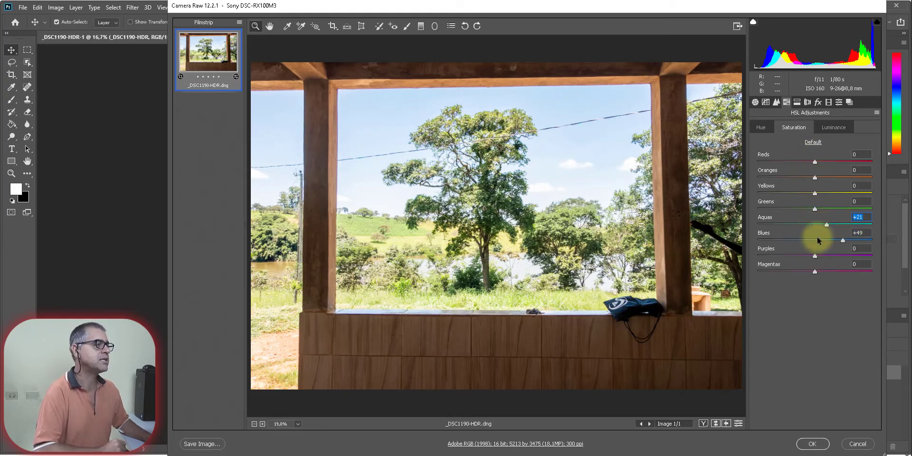
# - Apply the Exposure -0.85 and saturation edits to the smart object, rechecking its raw settings once
pyautogui.click(812, 443)
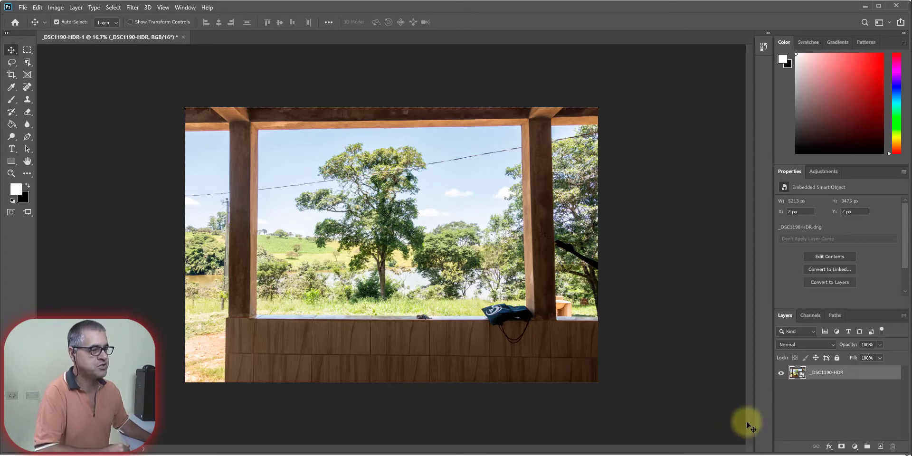
pyautogui.doubleClick(798, 373)
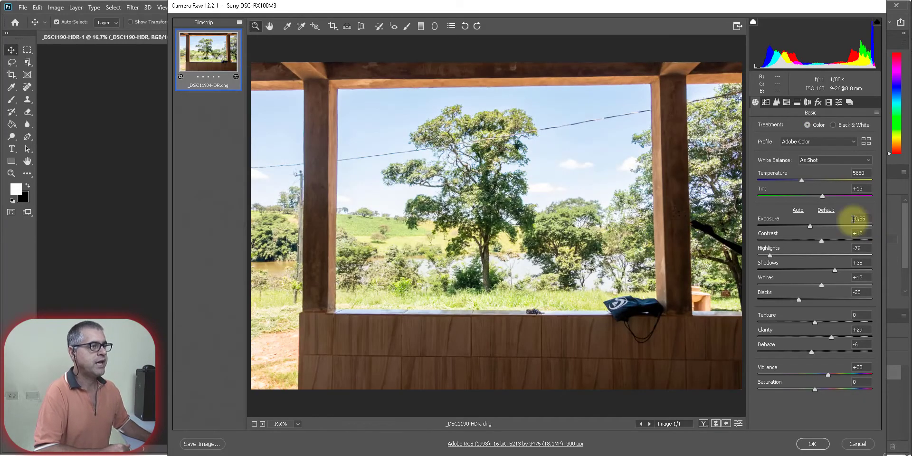
pyautogui.click(813, 444)
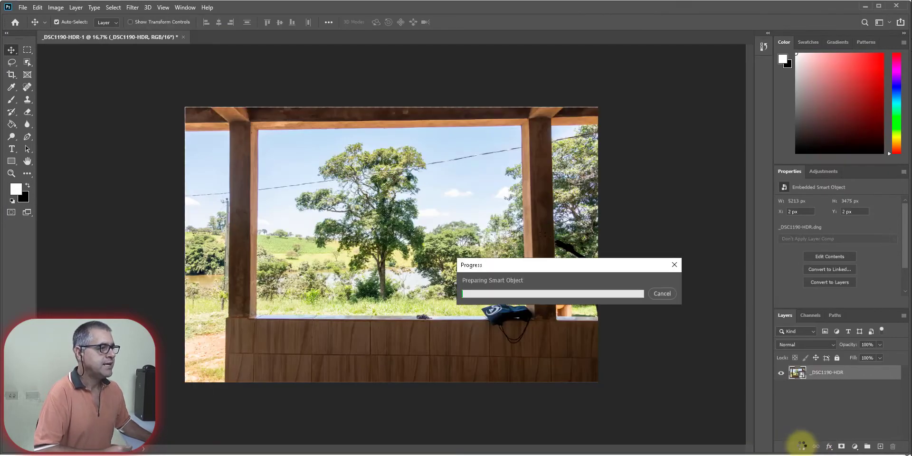
pyautogui.click(22, 8)
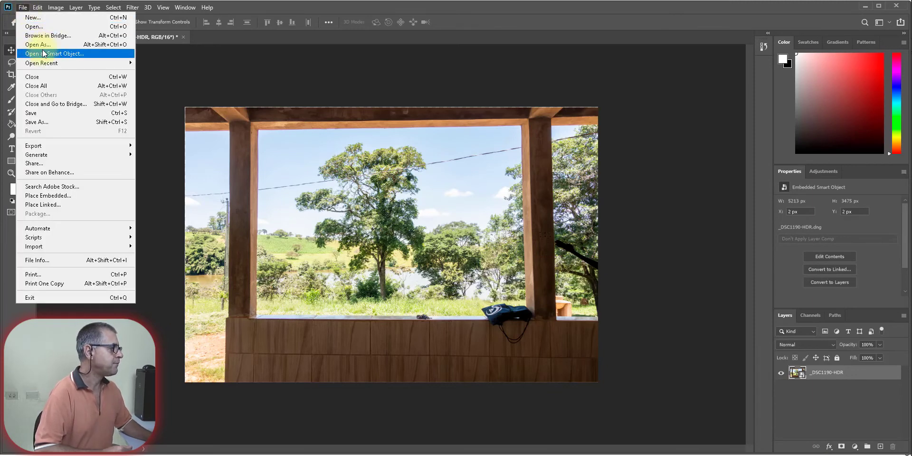
# - Save a PNG-format copy under a new file name in the HDR folder, accepting default PNG options
pyautogui.click(73, 123)
pyautogui.click(187, 306)
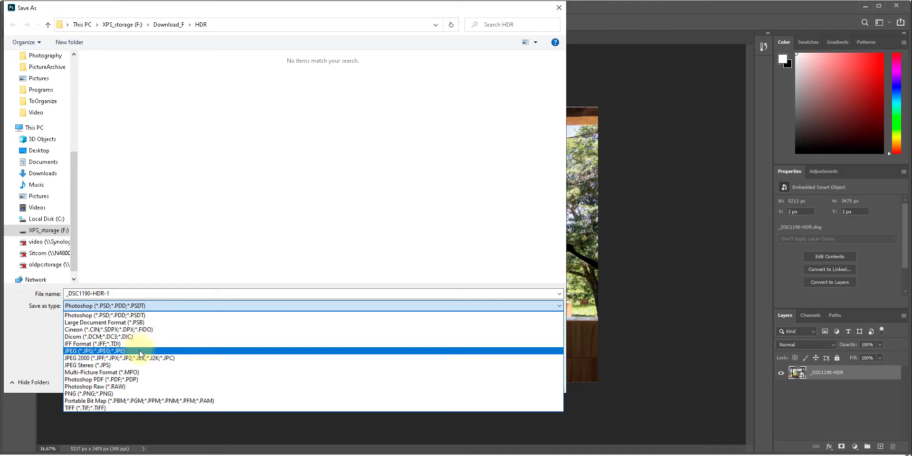
pyautogui.click(98, 394)
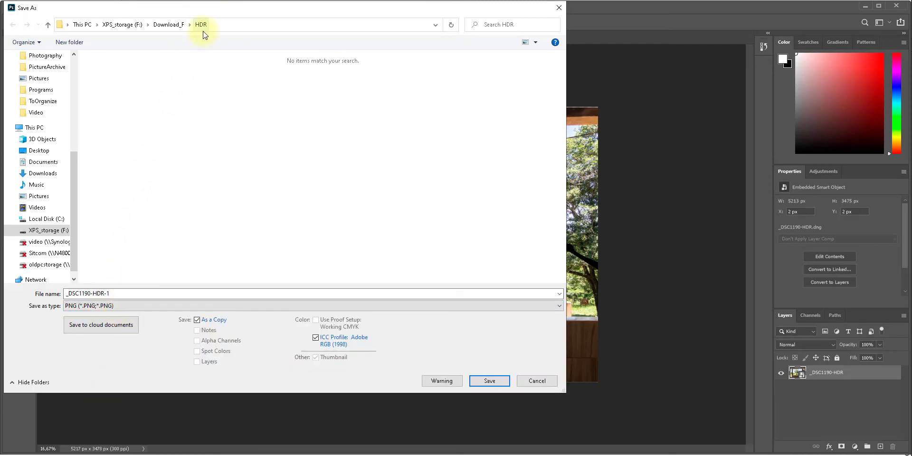
pyautogui.click(109, 292)
pyautogui.write('jamil png')
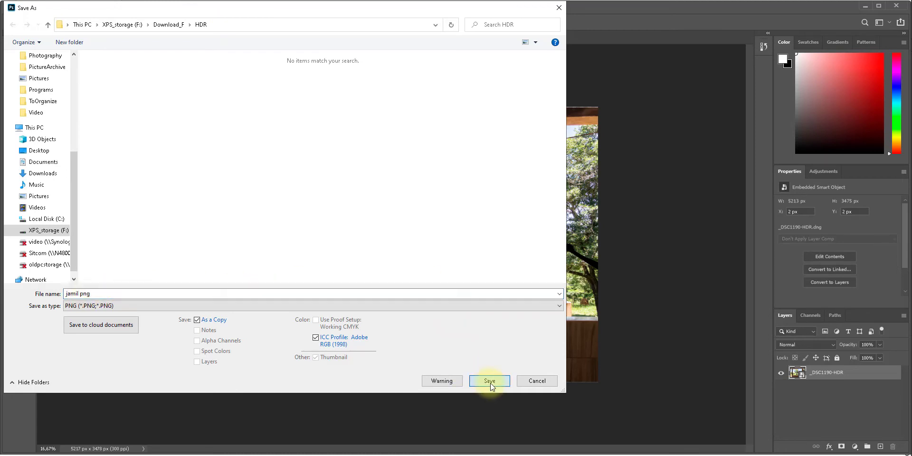
pyautogui.click(490, 383)
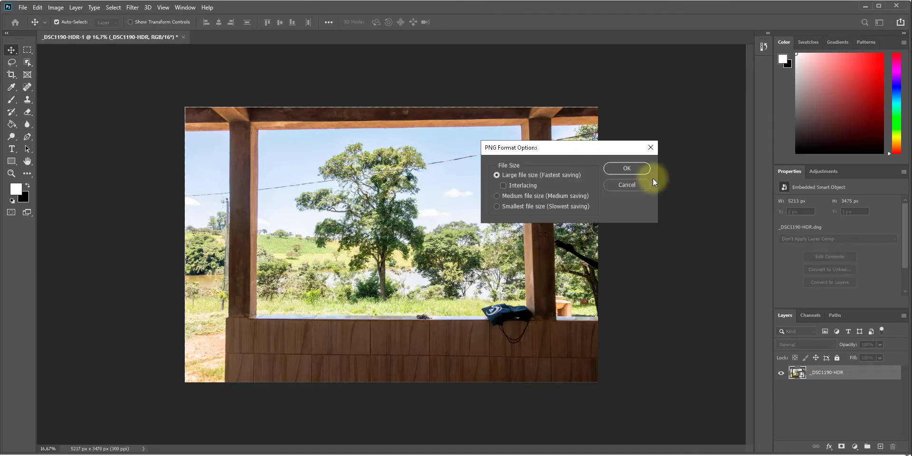
pyautogui.click(623, 167)
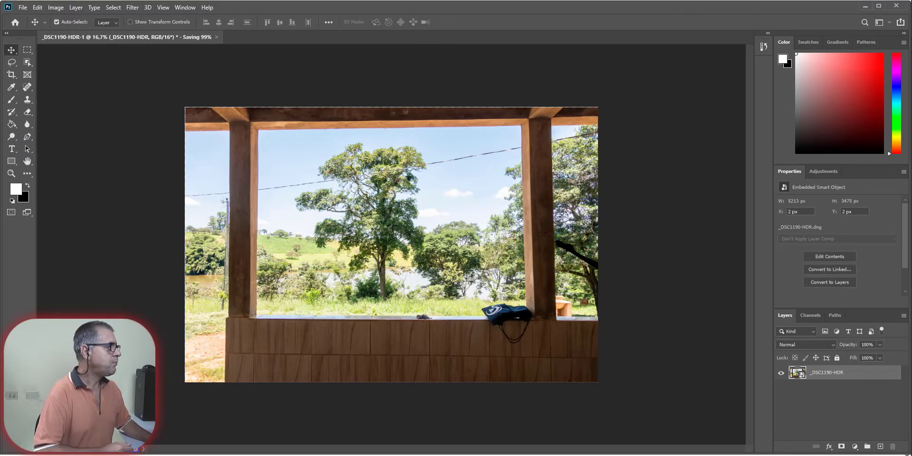
# - Select the new PNG in the HDR folder and try pasting it into the Capture folder window
pyautogui.click(34, 6)
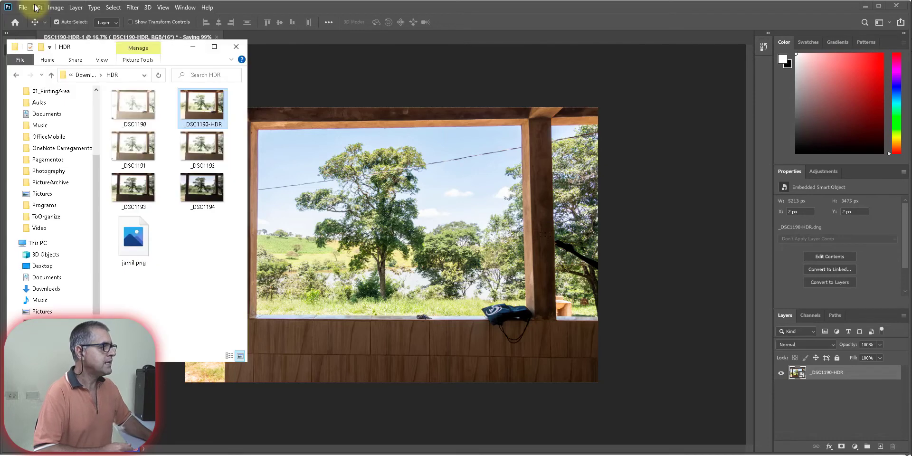
pyautogui.click(139, 247)
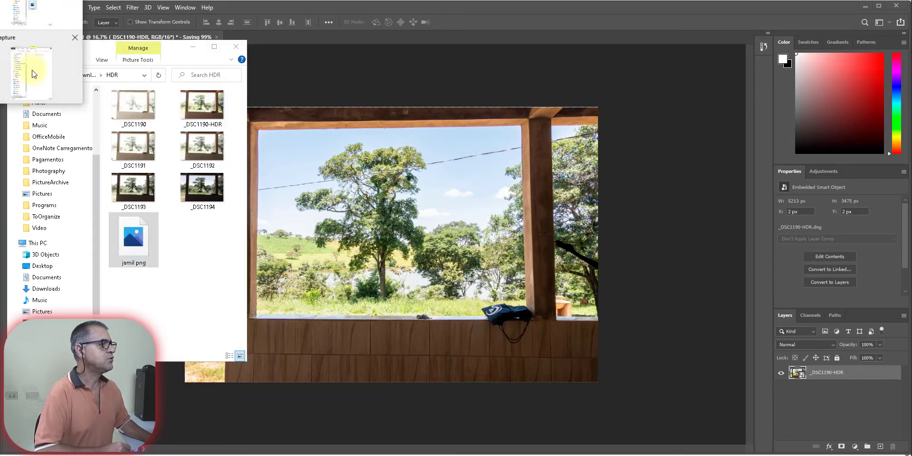
pyautogui.click(30, 67)
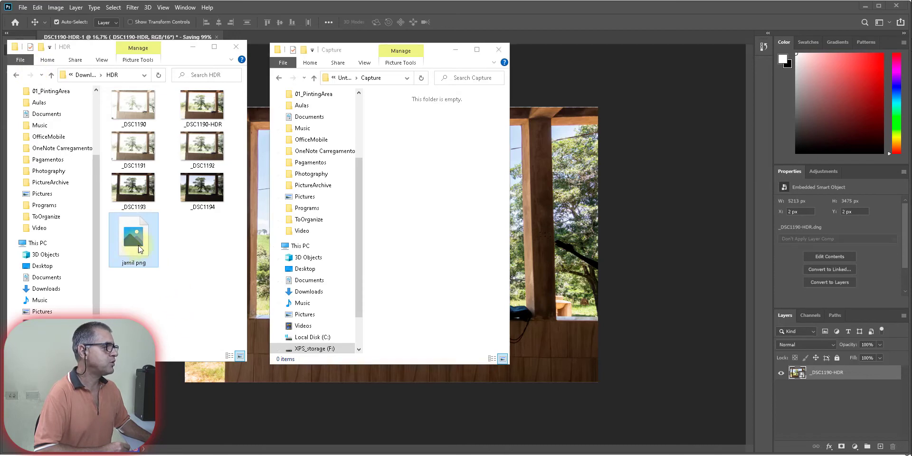
pyautogui.click(411, 262)
pyautogui.hotkey('ctrl', 'v')
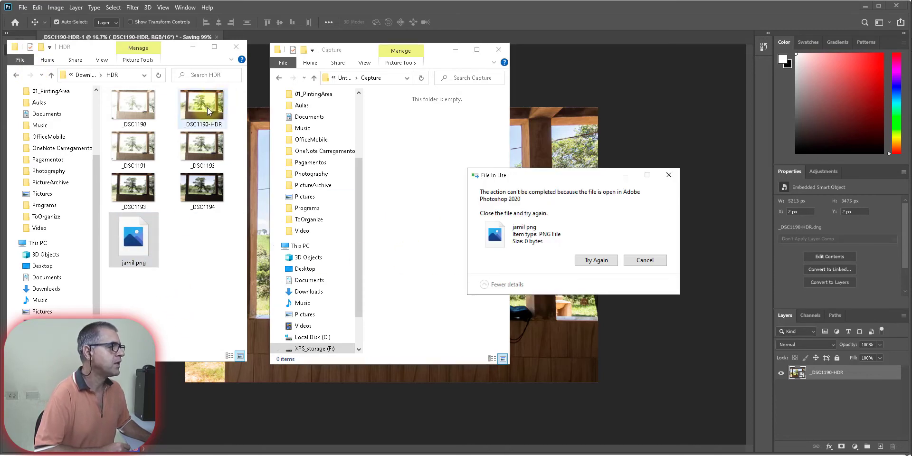
# - Dismiss the File In Use error and paste the PNG into the Untitled Session's Capture folder
pyautogui.click(648, 262)
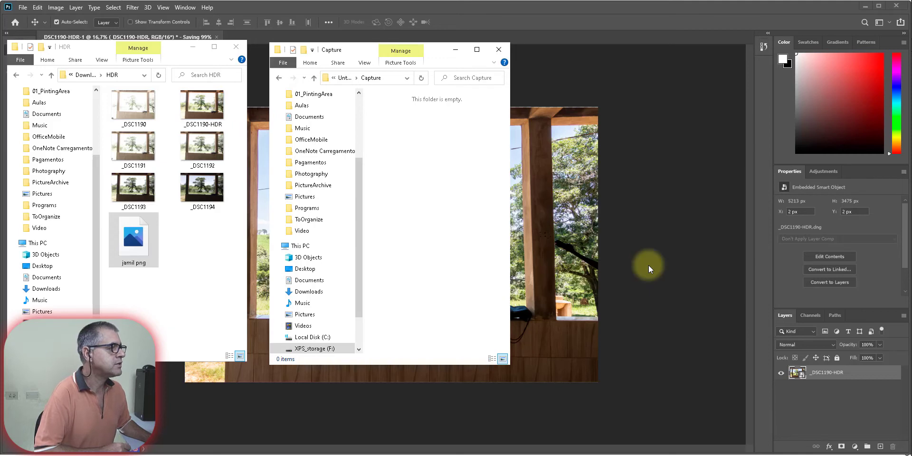
pyautogui.click(313, 79)
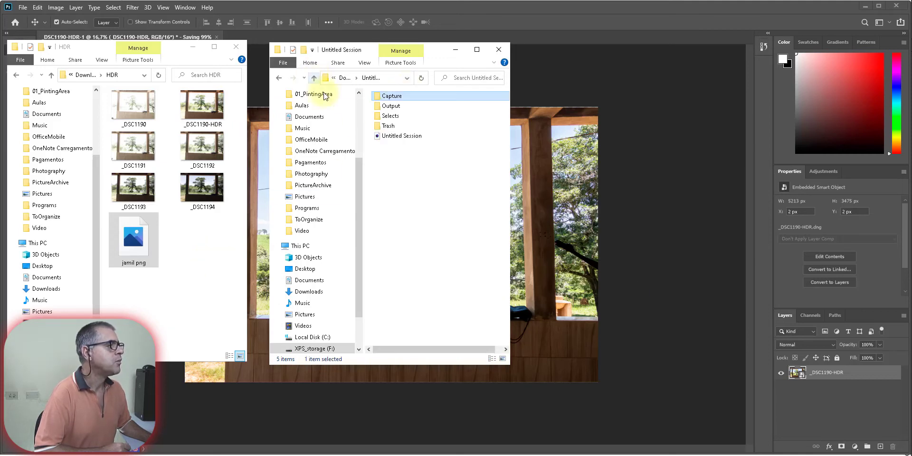
pyautogui.doubleClick(393, 97)
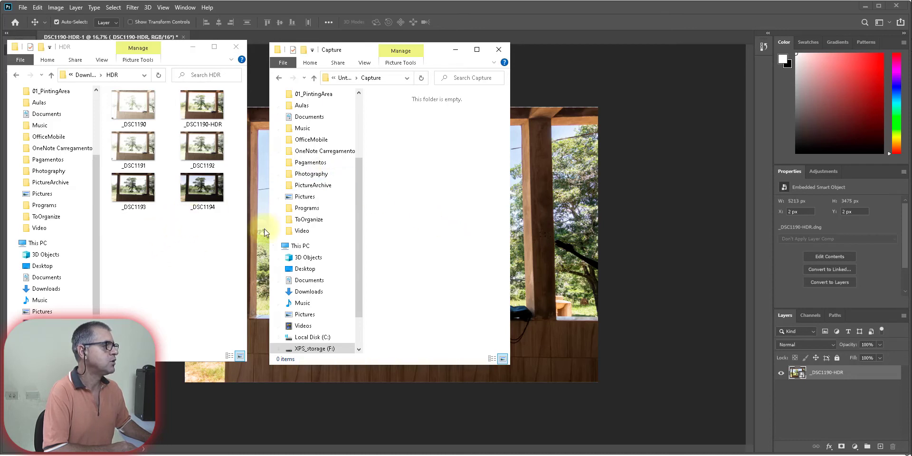
pyautogui.rightClick(411, 211)
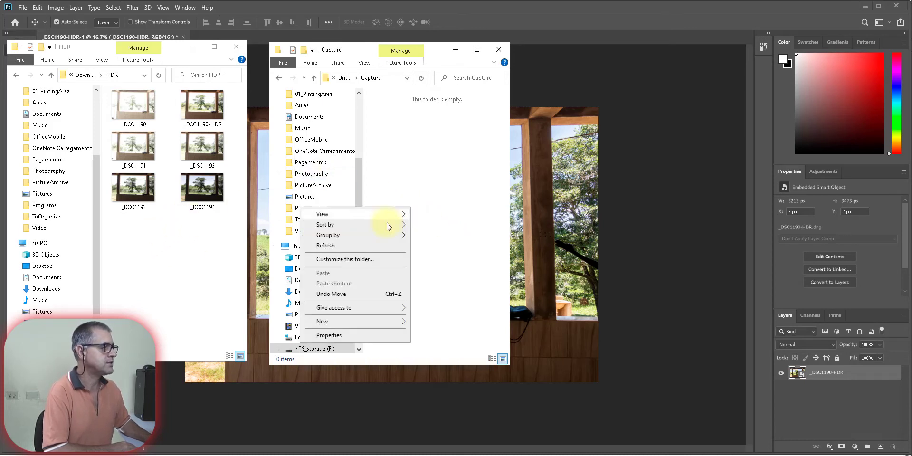
pyautogui.click(341, 246)
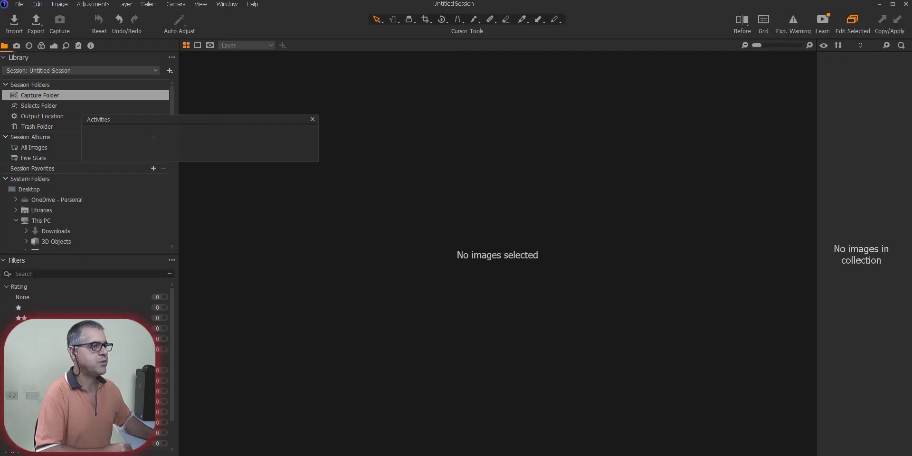
# - Show the Capture Folder in Capture One and view its single PNG full-size
pyautogui.click(42, 108)
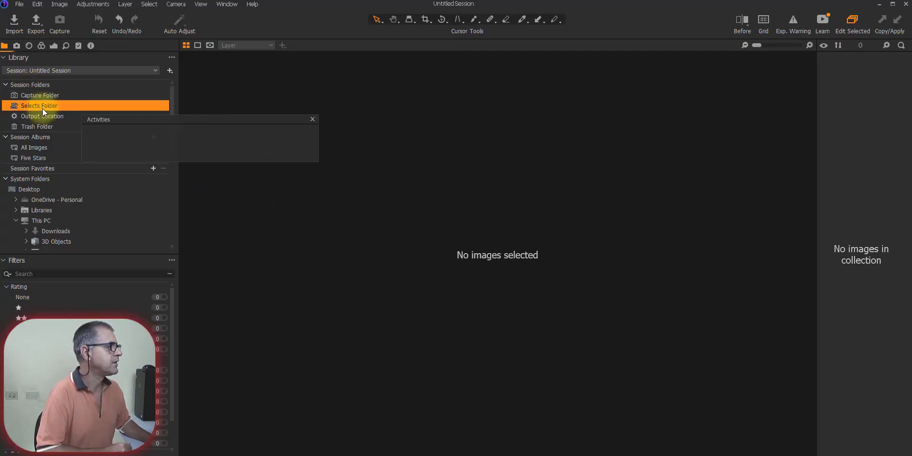
pyautogui.click(312, 120)
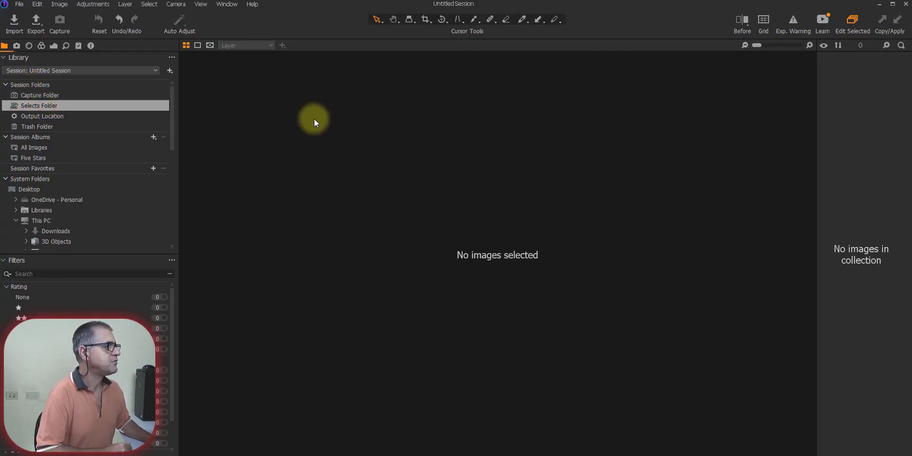
pyautogui.click(51, 97)
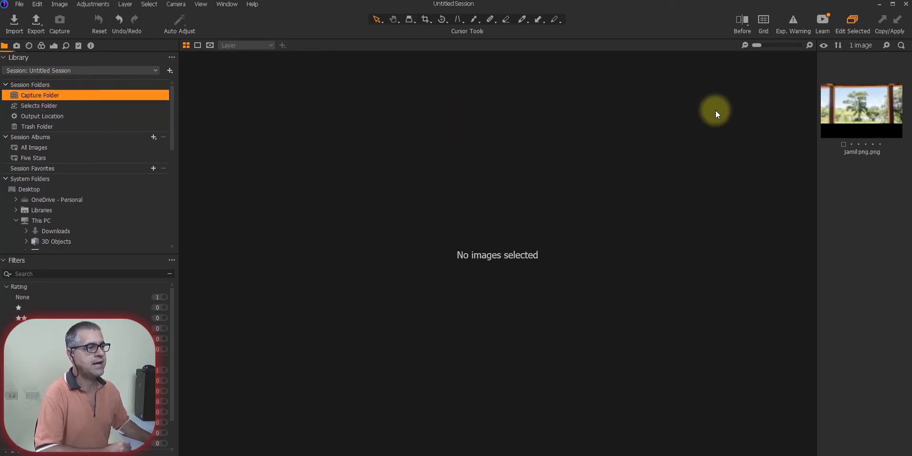
pyautogui.click(877, 117)
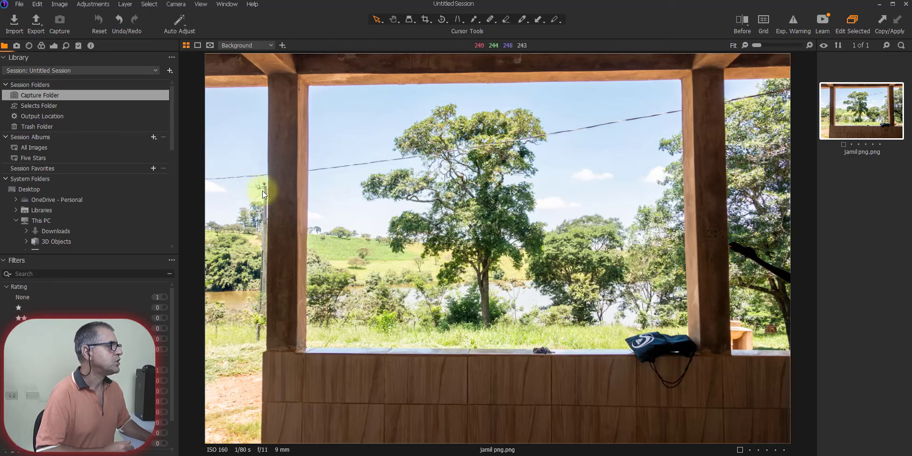
# - Set the PNG's Exposure to -0,25 in Capture One's Exposure tool tab
pyautogui.click(54, 46)
pyautogui.moveTo(93, 299); pyautogui.dragTo(90, 298)
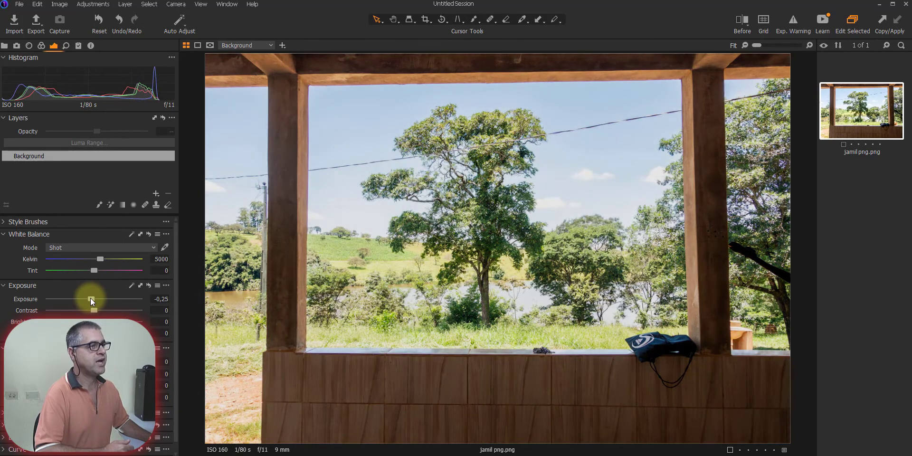